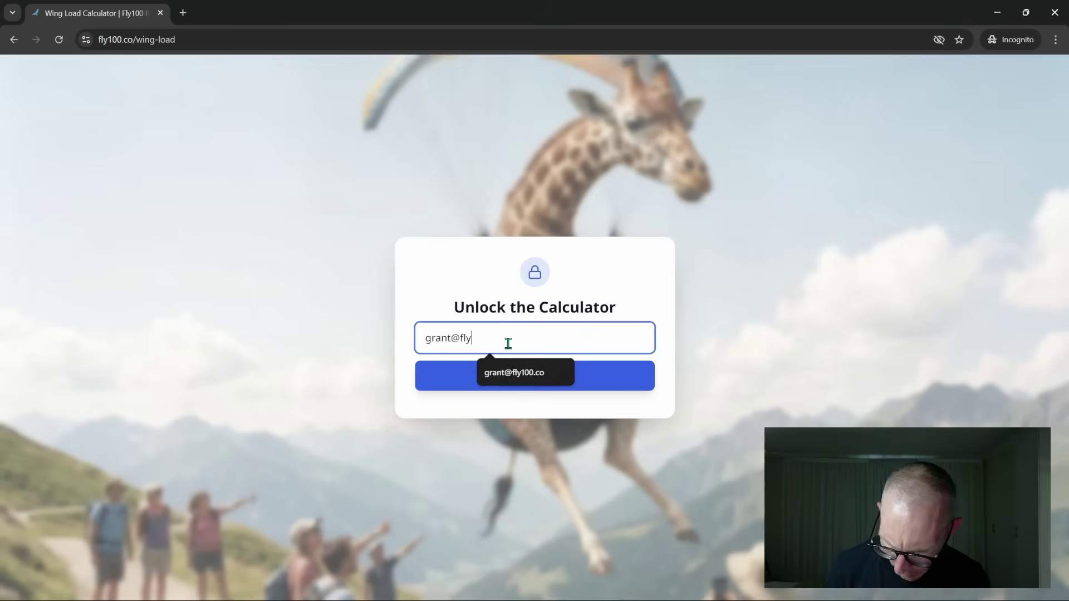
Unlock the calculator with the e-mail address and set the wing class to School - EN A.
text(co)
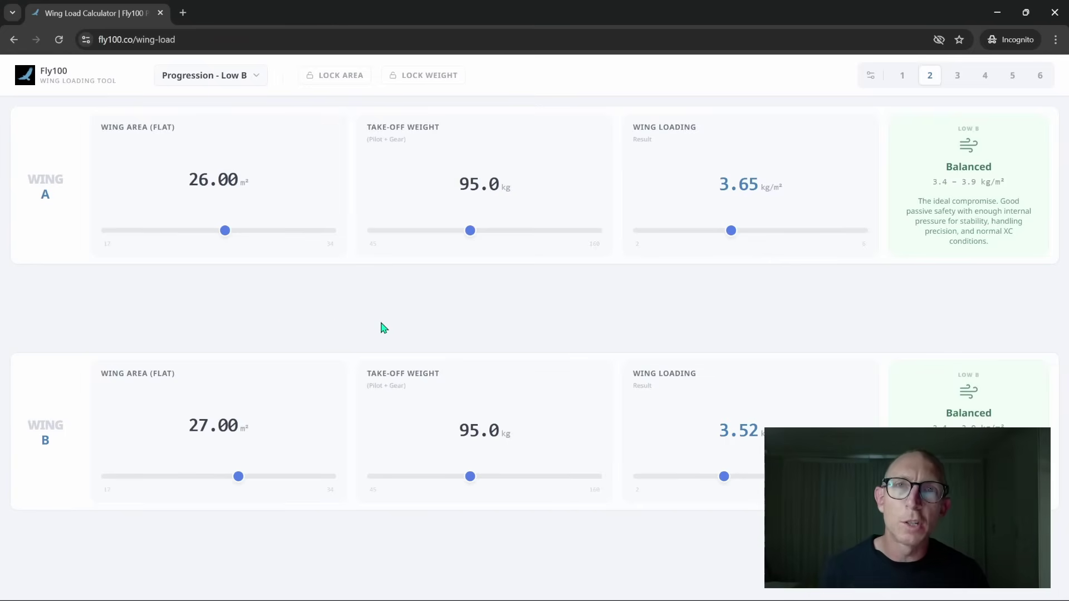
click(222, 79)
click(217, 103)
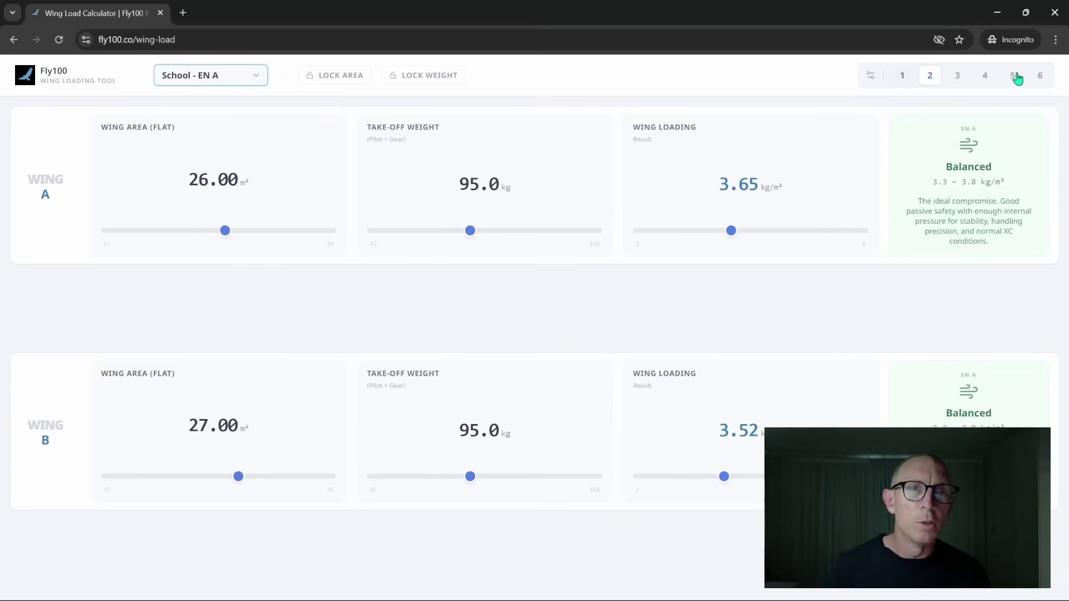
Try the comparison with 1, 6, 1 and 2 wings, and settle on comparing 3 wings.
click(903, 77)
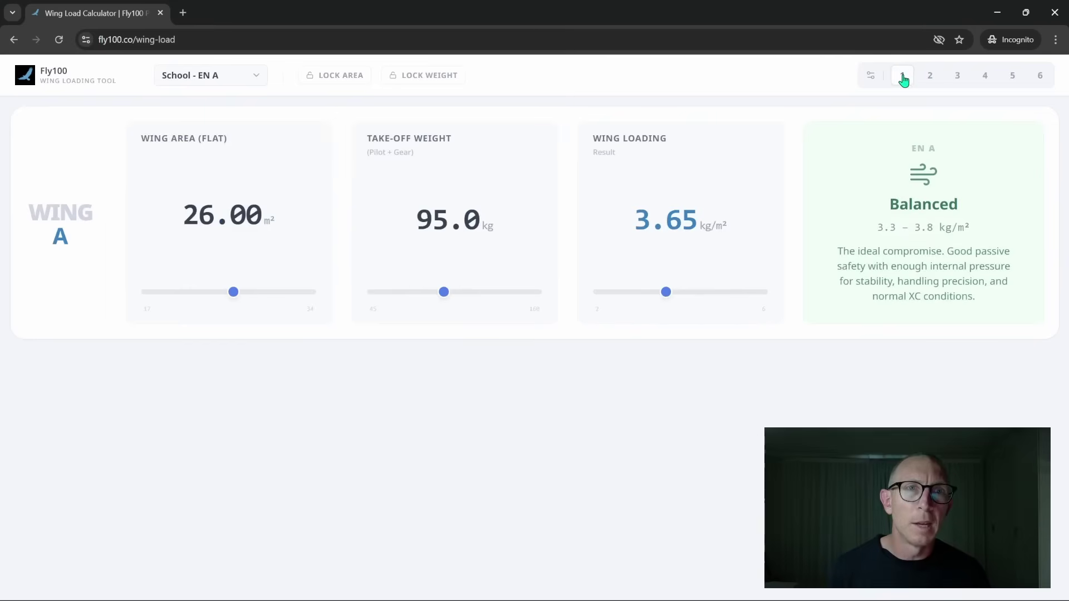
click(1038, 77)
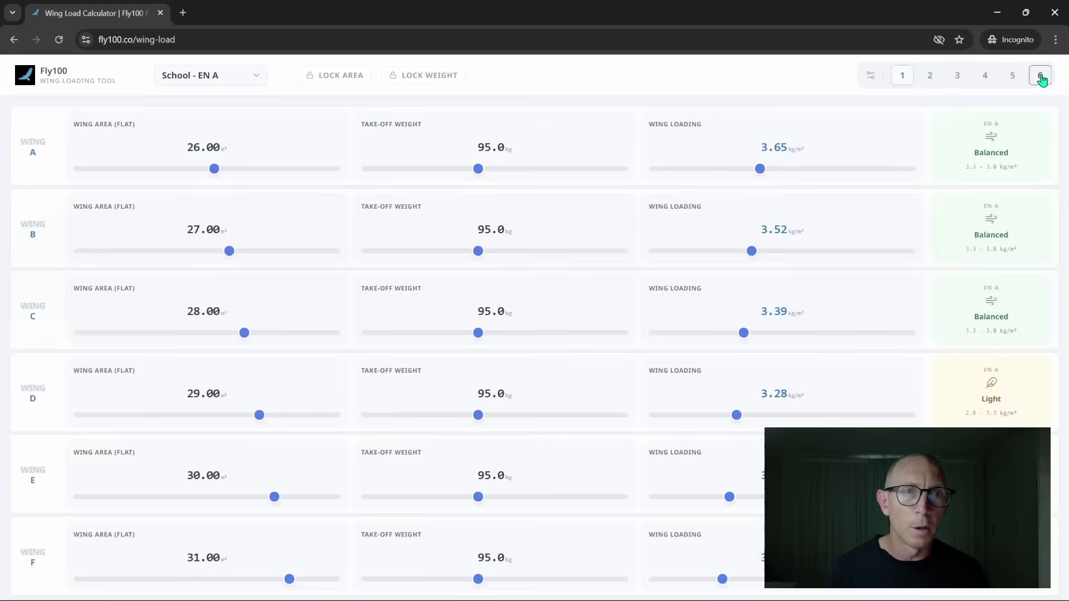
click(902, 79)
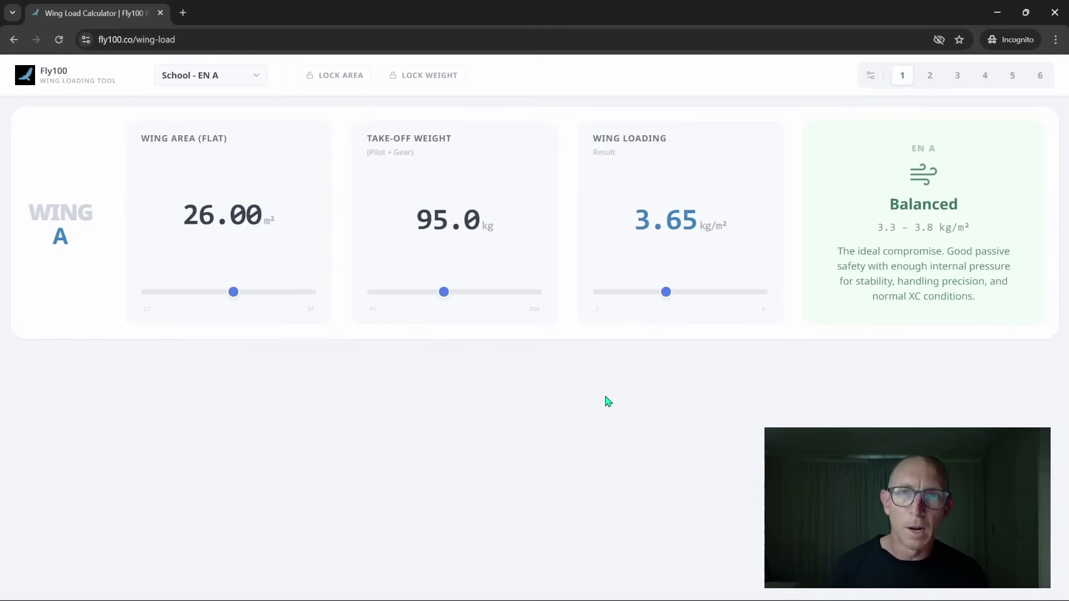
click(928, 84)
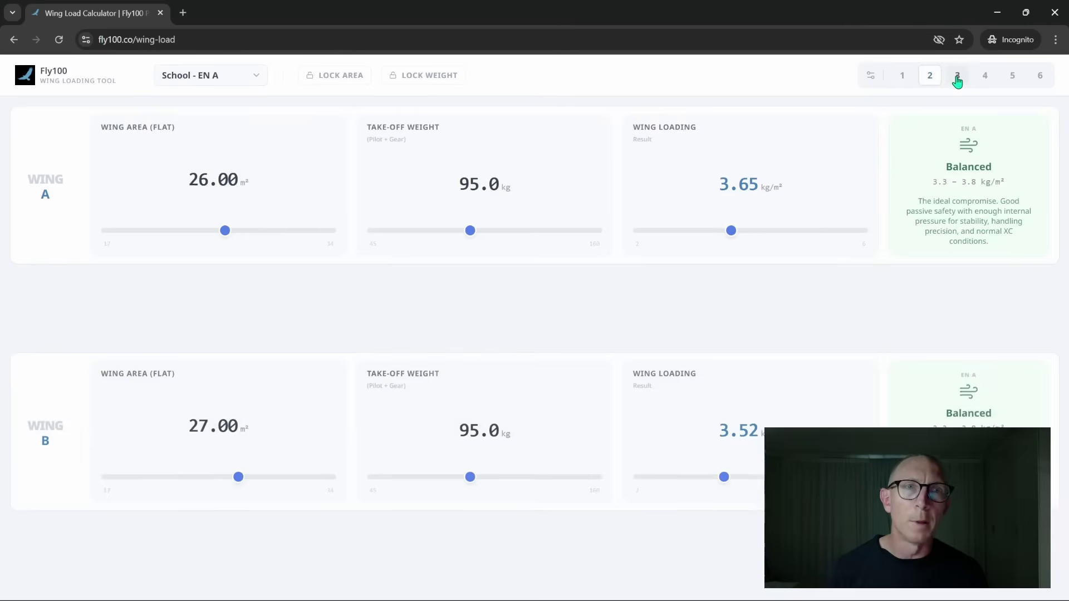
click(957, 81)
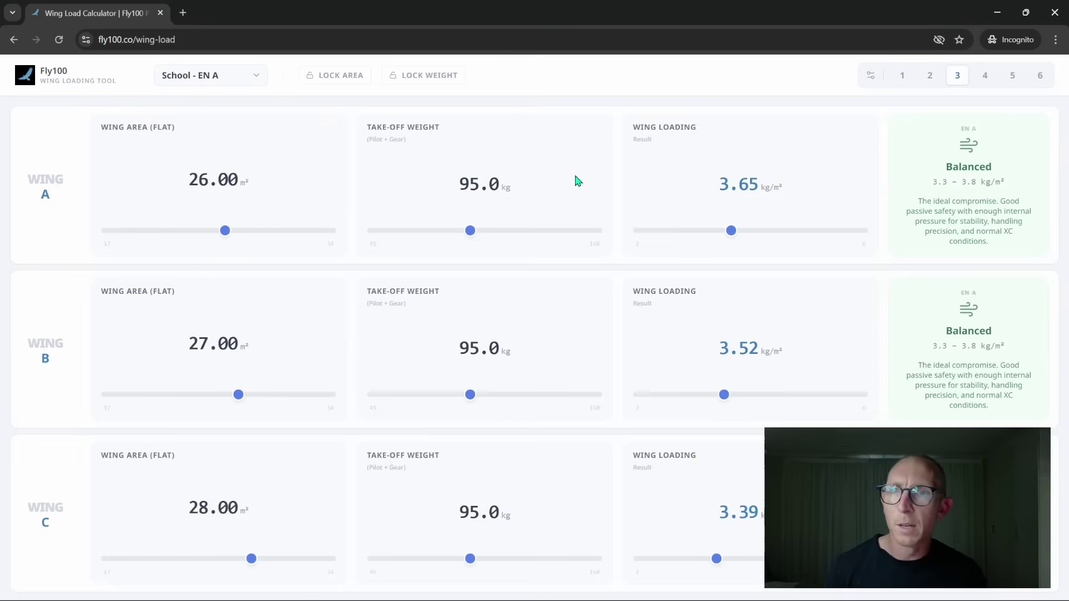
Change the wing class to XC Sport - High B and reduce Wing A's flat area to about 23.28 m².
click(219, 80)
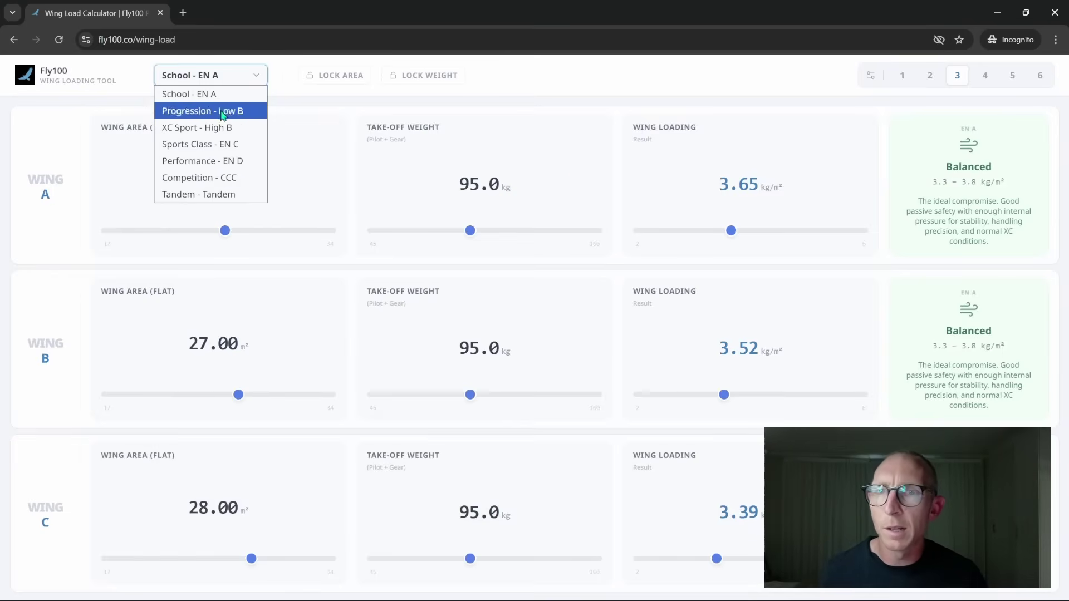
click(225, 133)
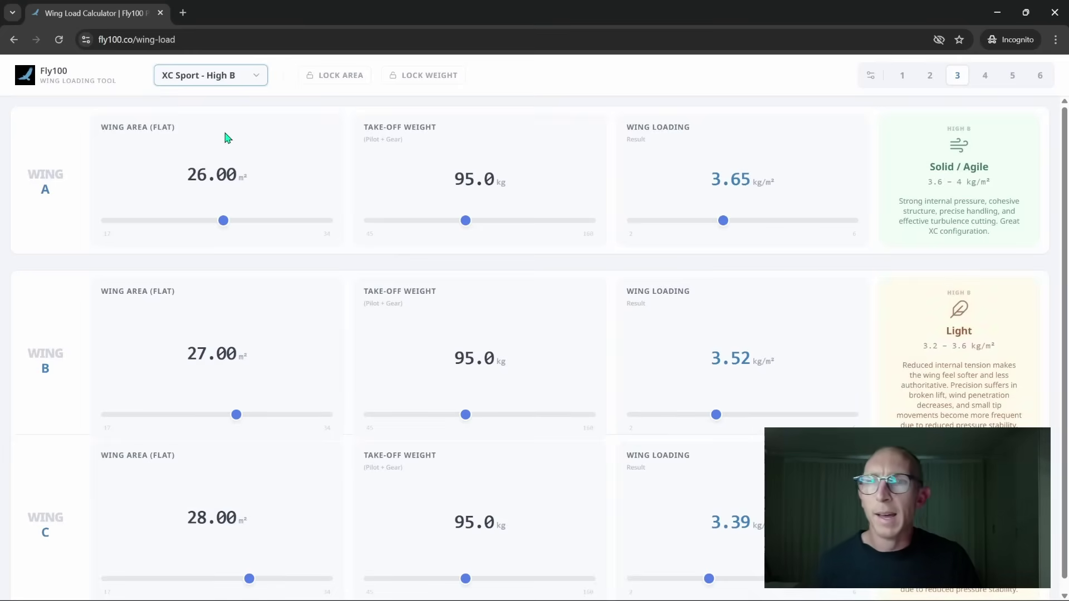
drag(222, 223, 188, 231)
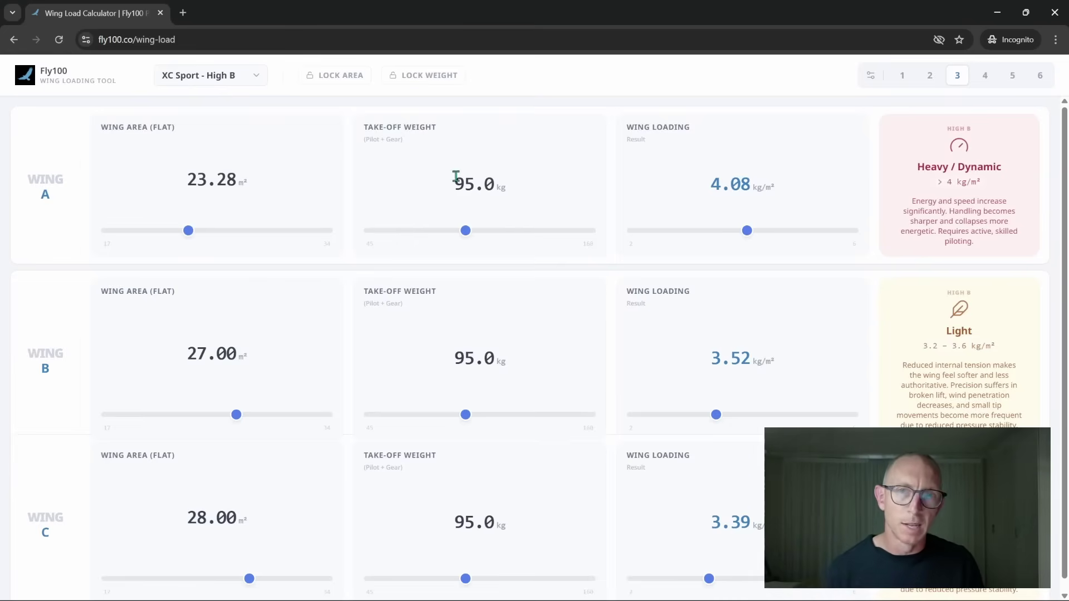
Adjust Wing A's take-off weight in small increments around 90 kg, ending at 93 kg.
mouse_move(466, 233)
mouse_down()
mouse_move(475, 233)
mouse_move(442, 233)
mouse_move(456, 236)
mouse_up()
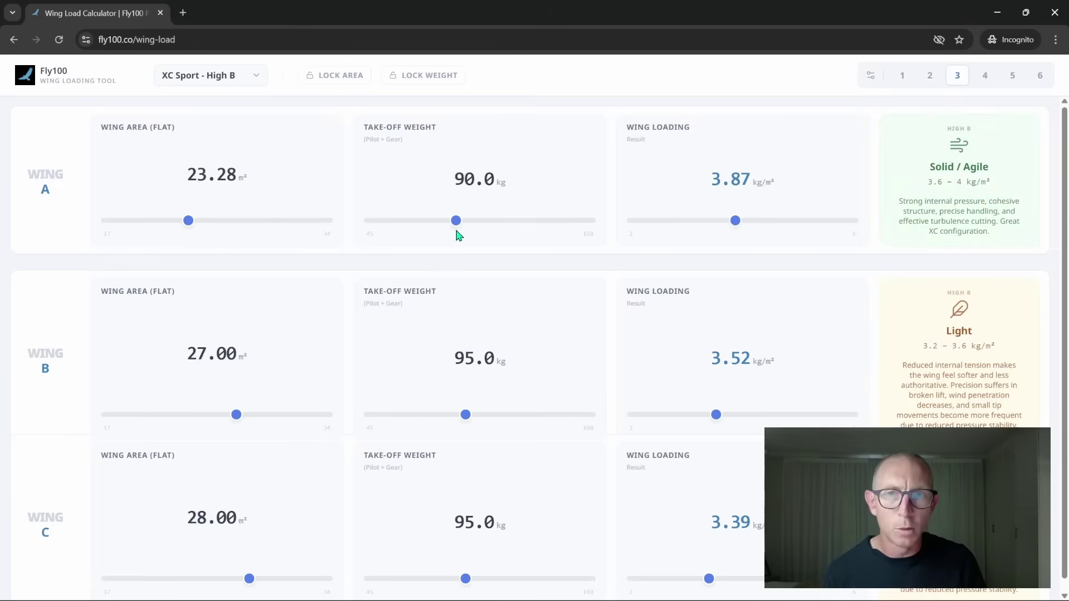
key(Left)
key(Left)
key(Left)
key(Left)
key(Left)
key(Left)
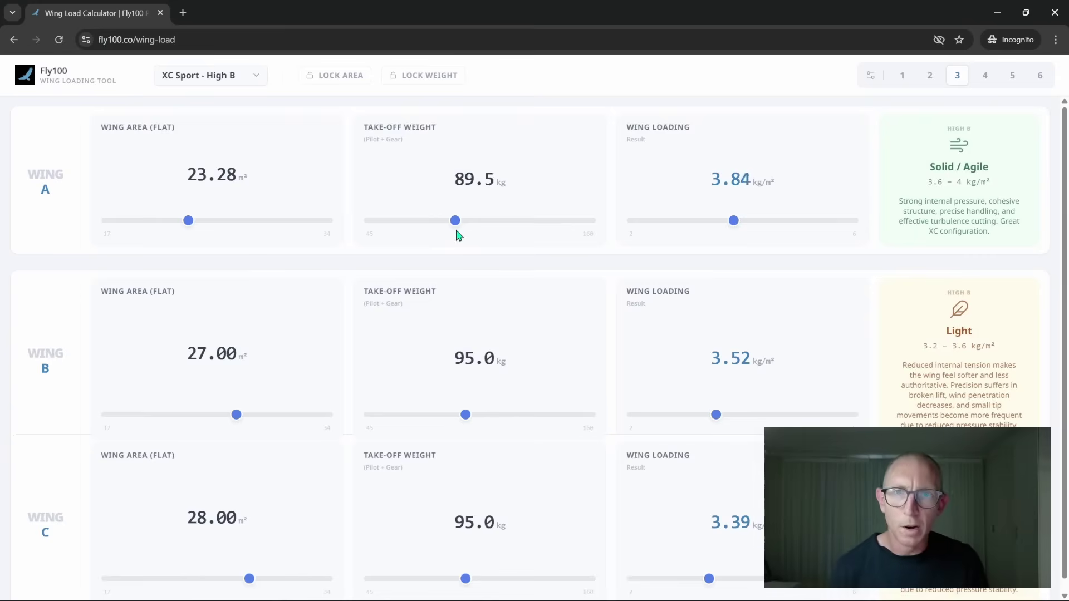
key(Right)
key(Right)
key(Right)
key(Right)
key(Right)
key(Right)
key(Right)
key(Right)
key(Right)
key(Right)
key(Right)
key(Right)
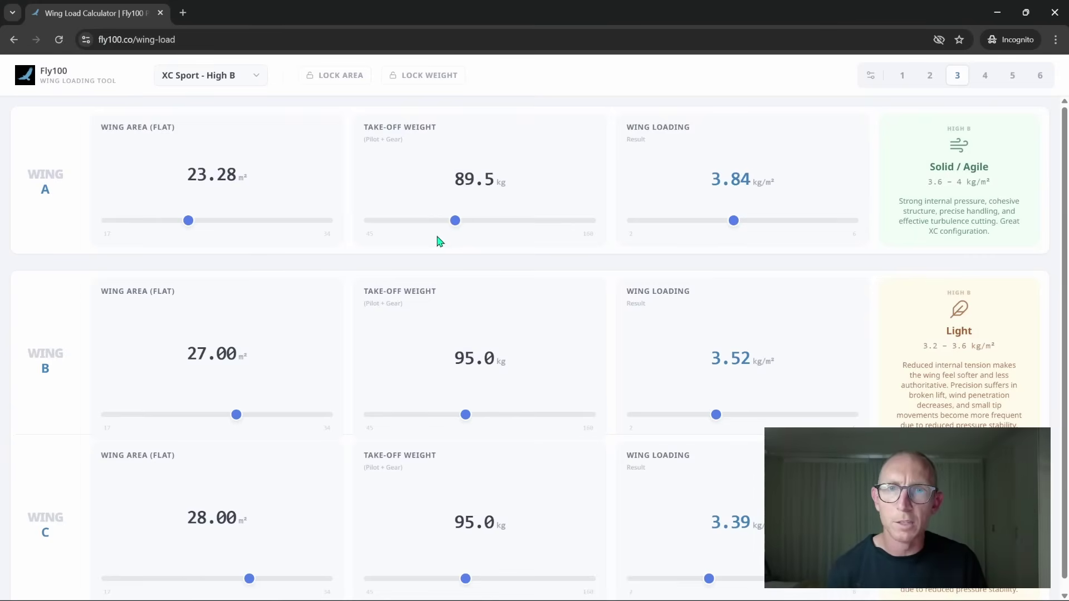
Set Wing A's take-off weight to exactly 90 kg and lock the weight across all wings.
click(467, 180)
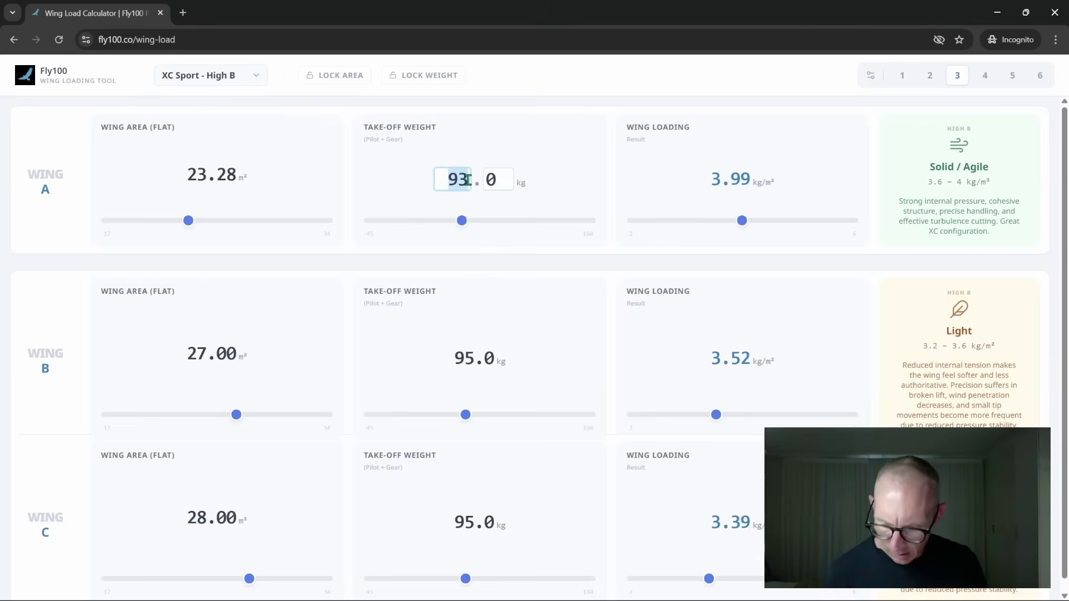
text(90)
key(Return)
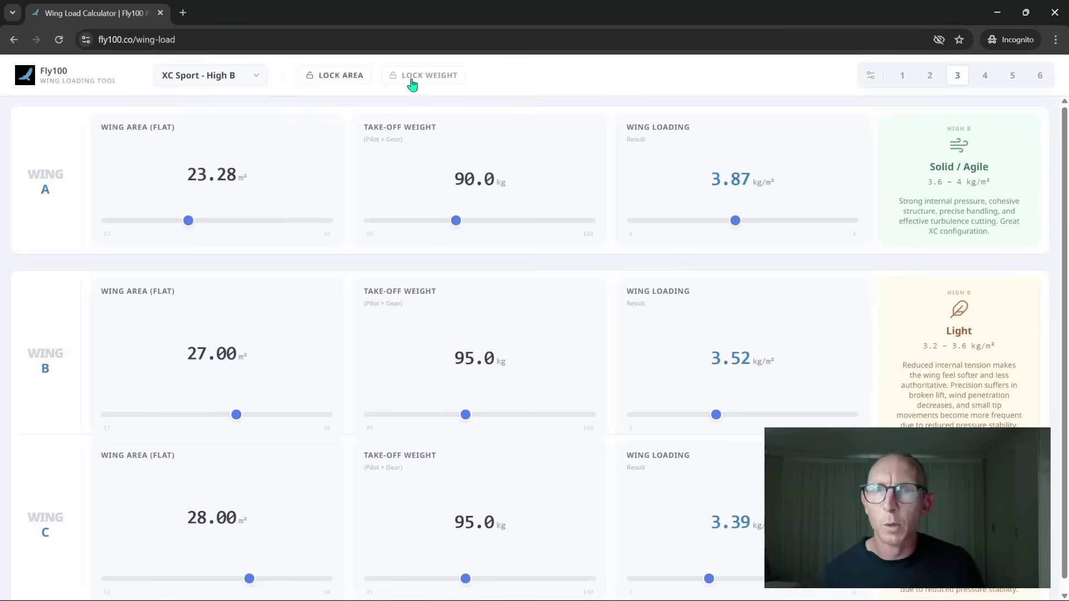
click(438, 83)
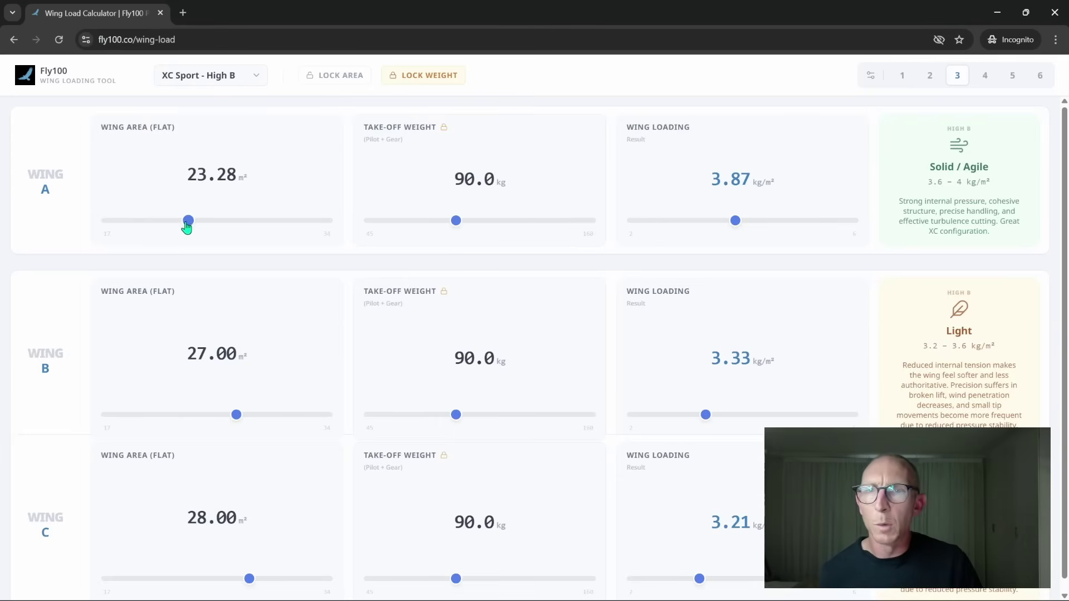
Set Wing B's flat area to about 26.16 m² and Wing C's to about 30.17 m².
drag(233, 418, 218, 418)
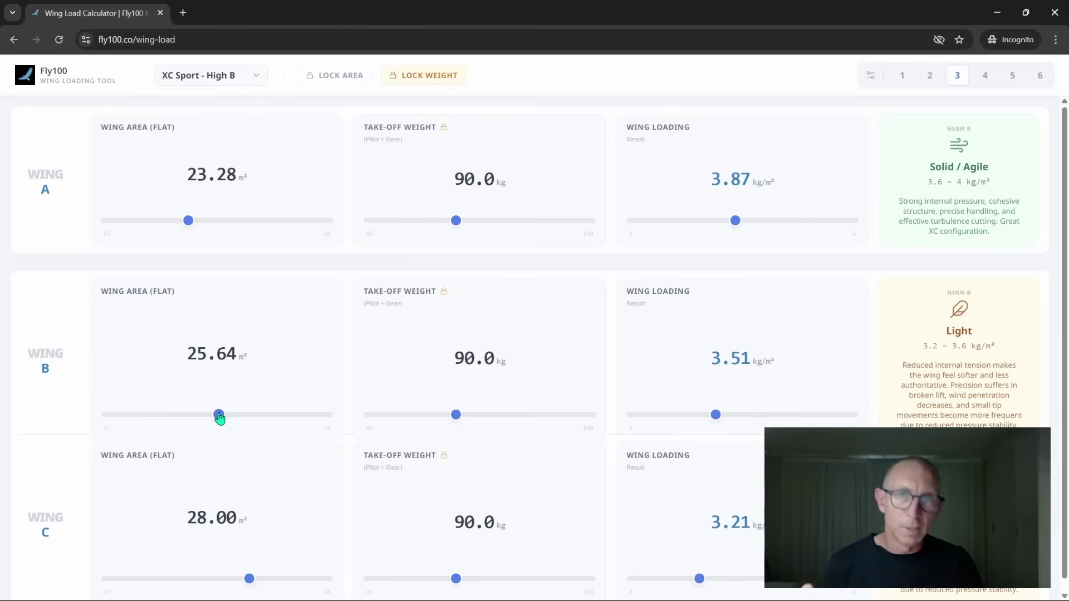
mouse_move(218, 417)
mouse_down()
mouse_move(193, 417)
mouse_move(225, 414)
mouse_up()
drag(246, 577, 284, 576)
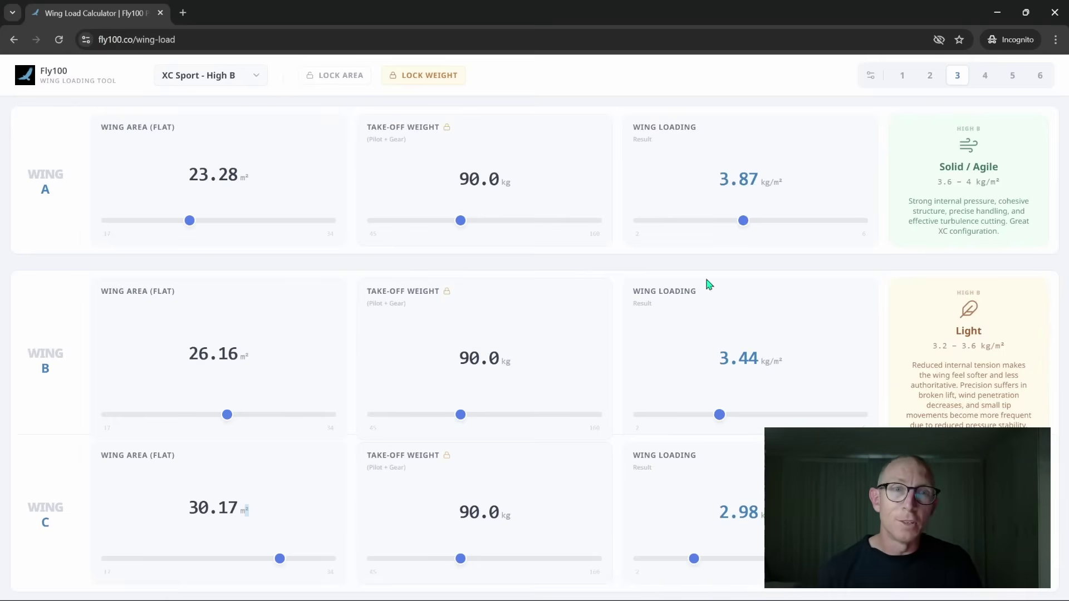
Lower Wing A's wing loading to about 3.17 kg/m² and change the wing class to School - EN A.
drag(743, 220, 701, 229)
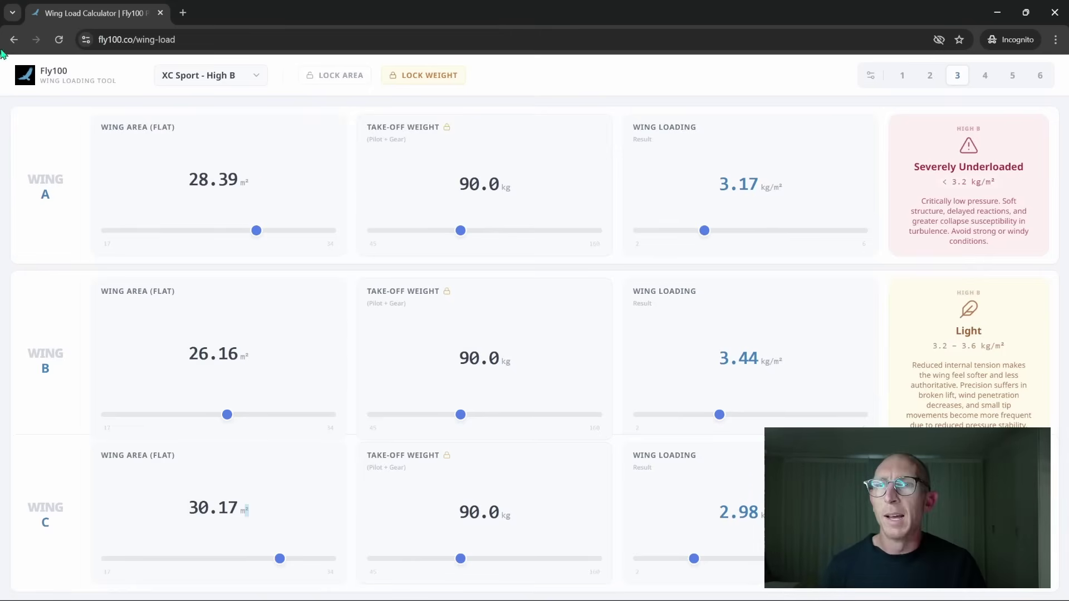
click(253, 77)
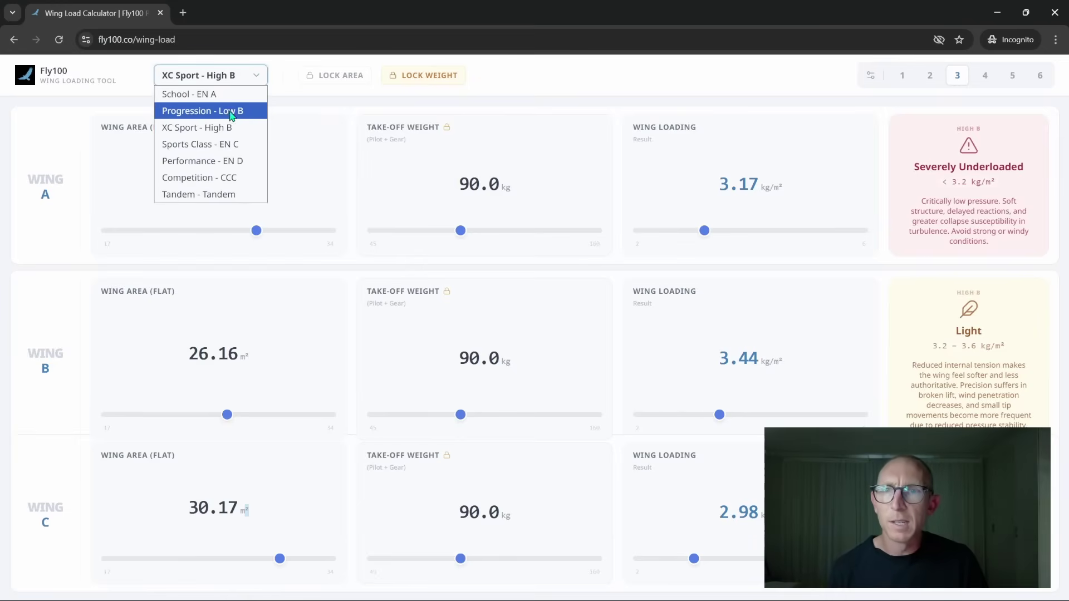
click(218, 94)
Change the wing class to Tandem - Tandem and lock the wing area instead of the take-off weight.
click(217, 77)
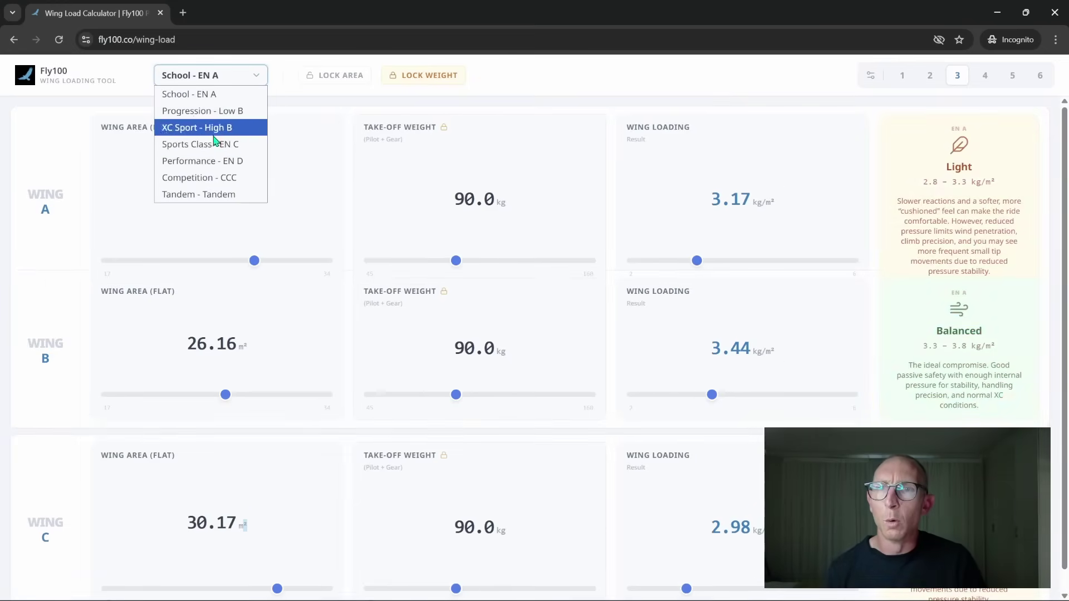
click(217, 193)
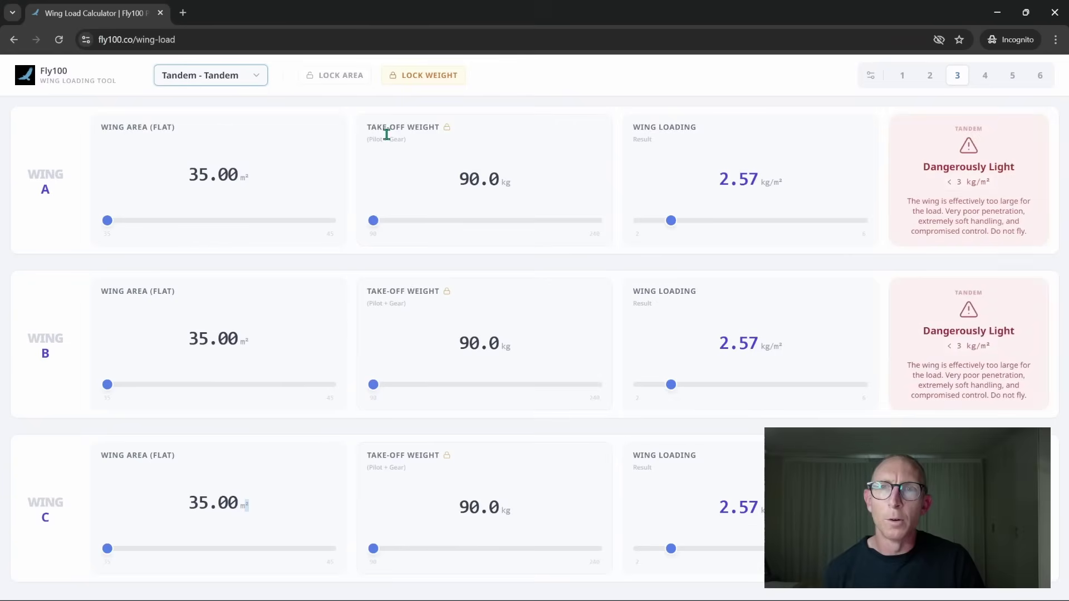
click(324, 74)
click(422, 79)
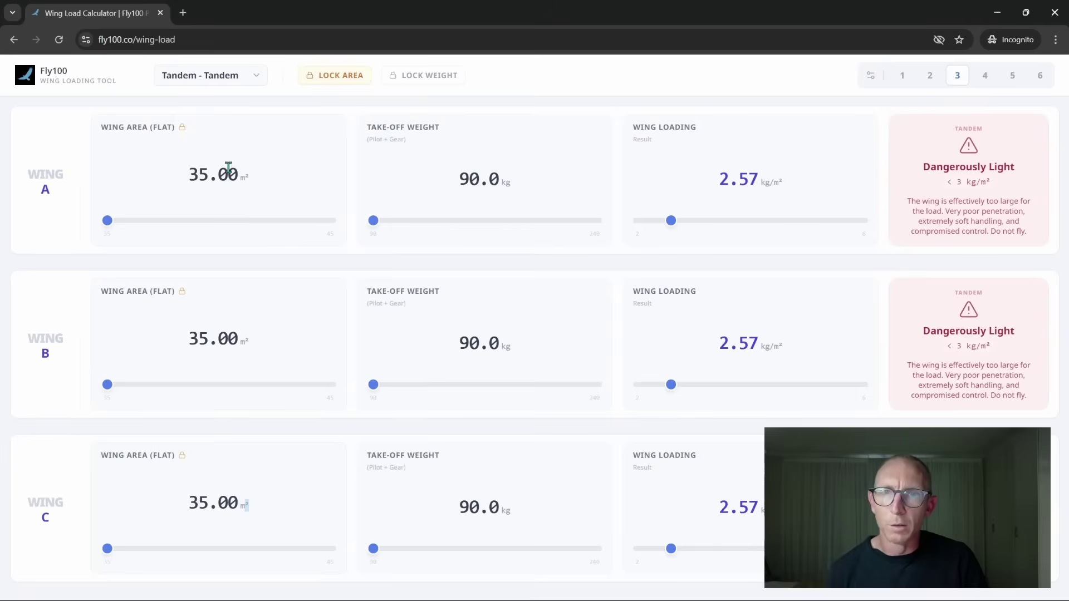
Raise Wing A's take-off weight to about 176 kg for the tandem wing.
drag(374, 221, 425, 233)
mouse_move(730, 268)
mouse_down()
mouse_move(686, 265)
mouse_move(729, 261)
mouse_up()
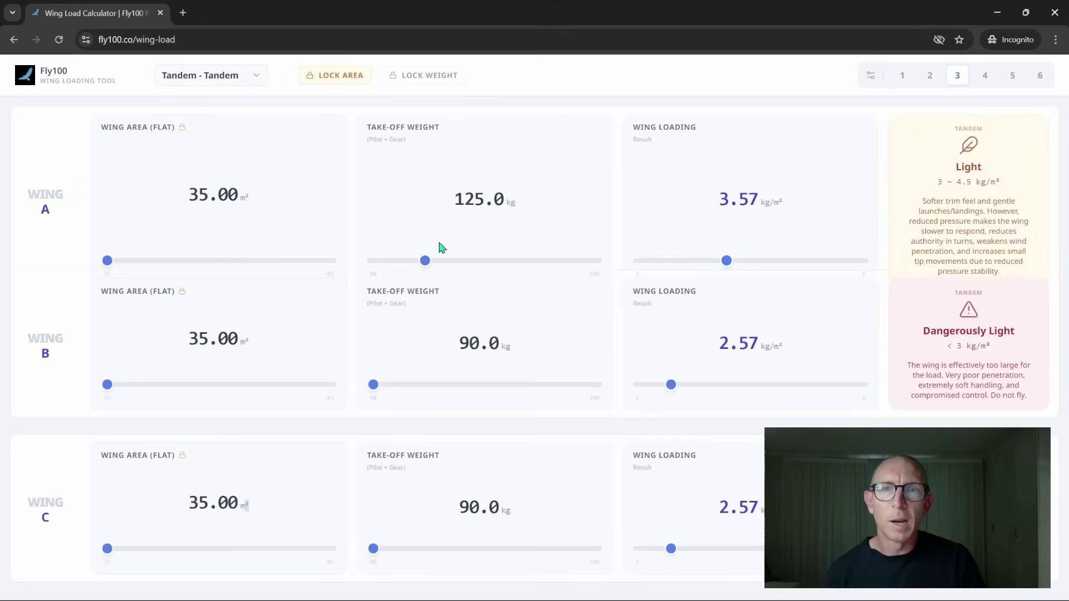
drag(424, 262, 502, 264)
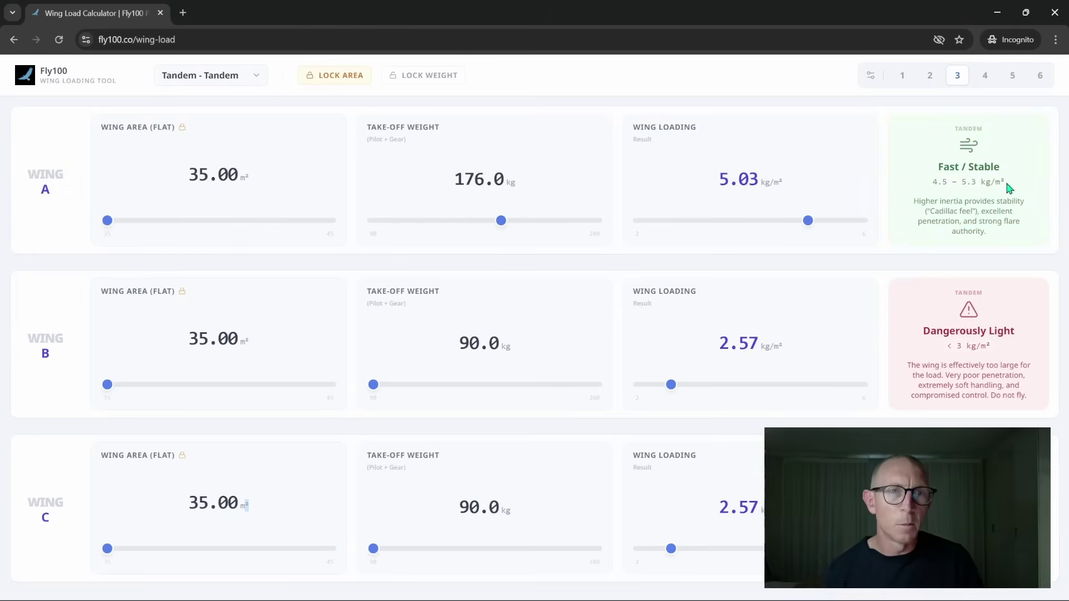
Try the Competition - CCC wing class and settle on Progression - Low B.
click(206, 75)
click(210, 178)
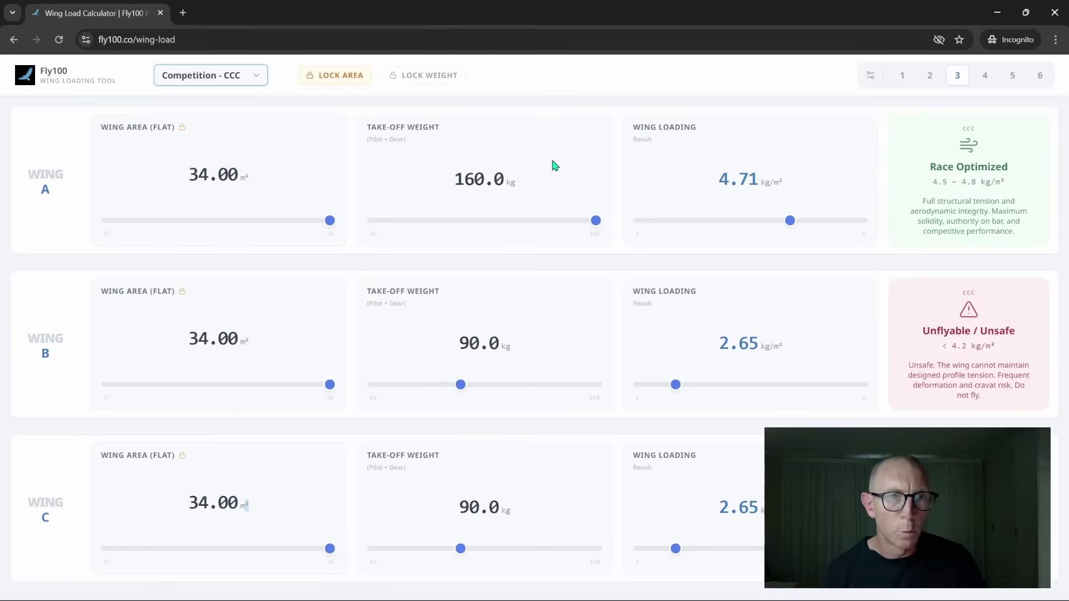
click(210, 84)
click(211, 110)
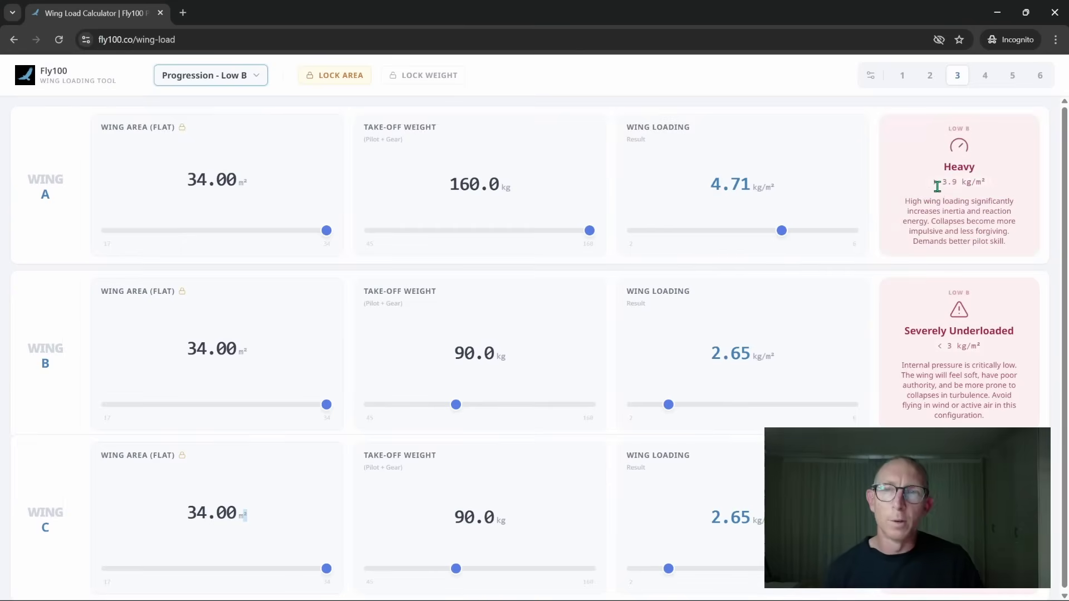
click(242, 82)
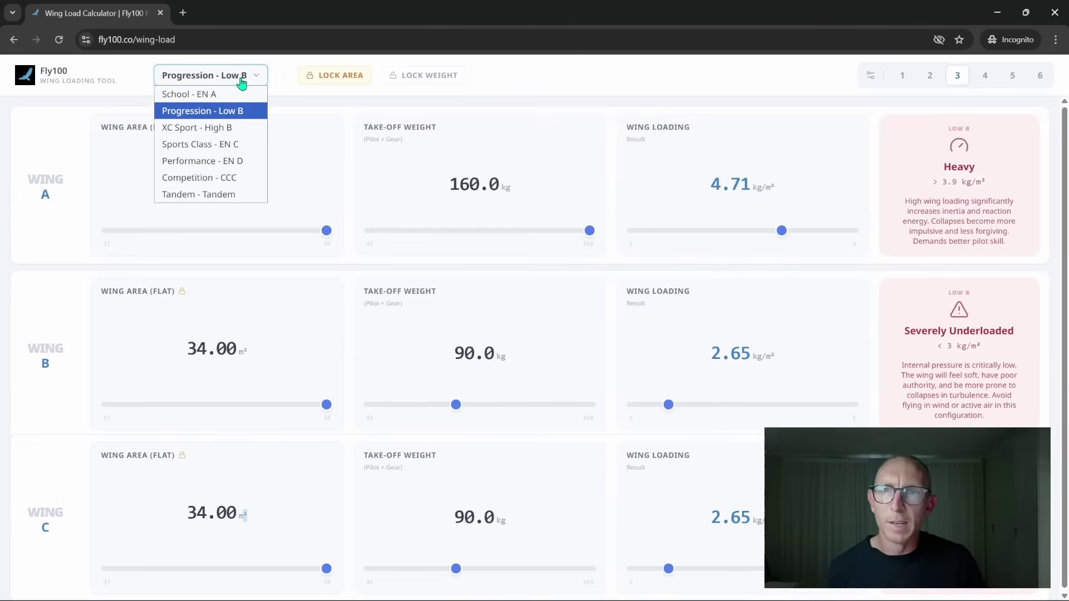
click(715, 203)
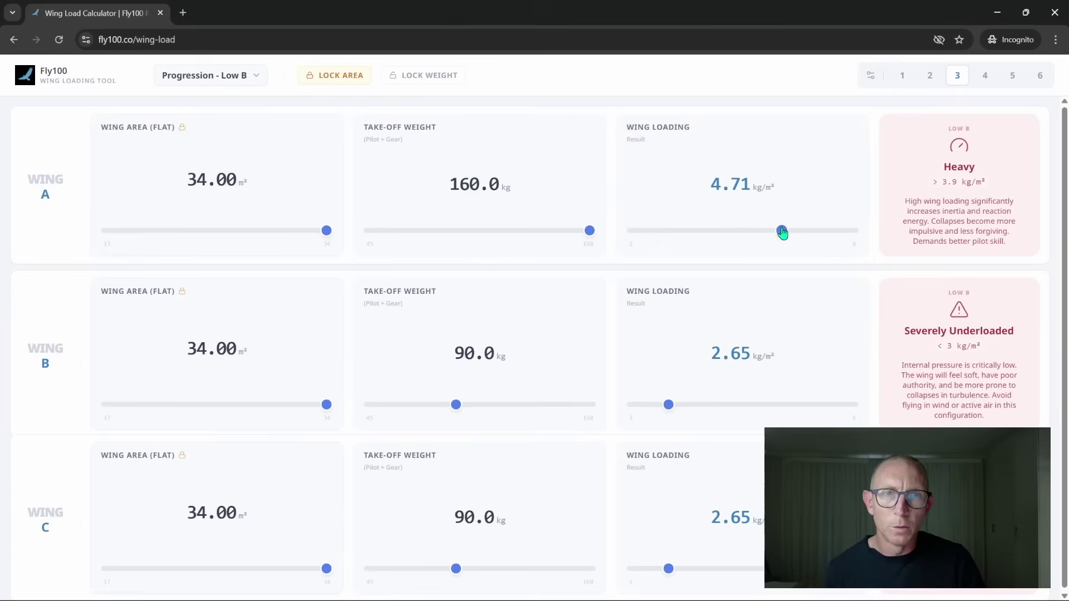